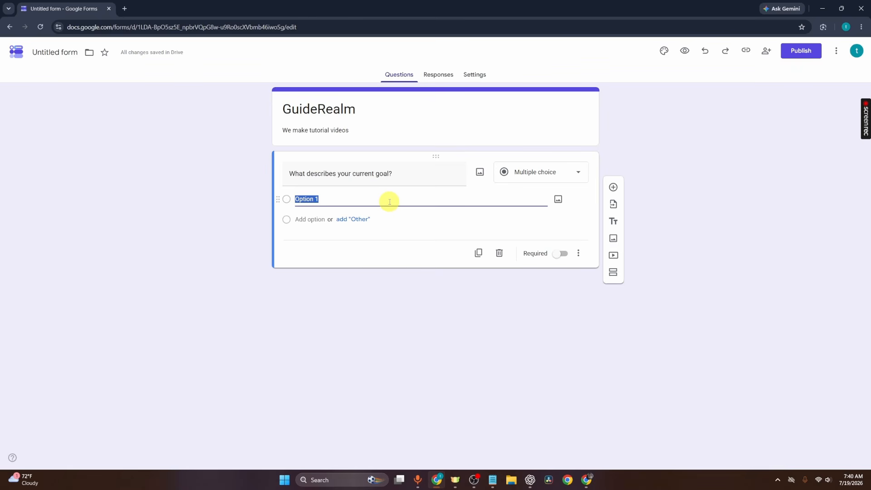
- Give the "What describes your current goal?" question the options "Freelancer", "Small bussiness owner" and "Corporate"
{"action": "type", "text": "Freelancer"}
{"action": "left_click", "coordinate": [311, 219]}
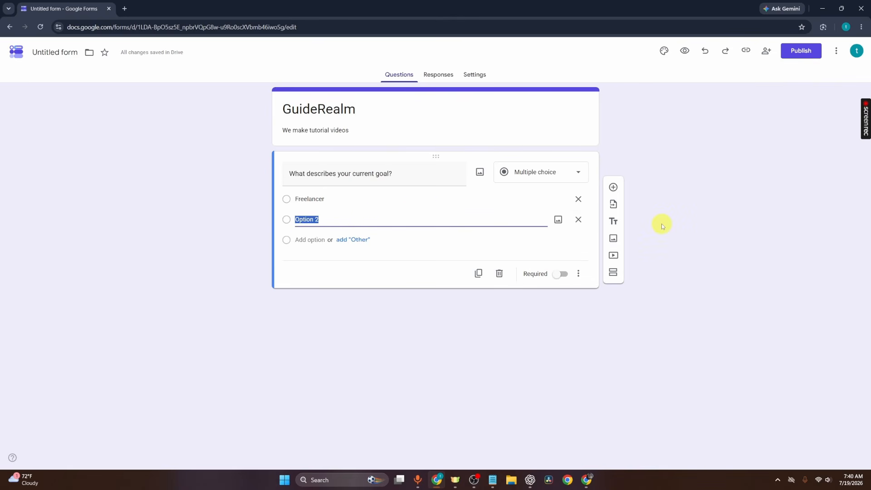
{"action": "type", "text": "Small bussiness owner"}
{"action": "left_click", "coordinate": [297, 239]}
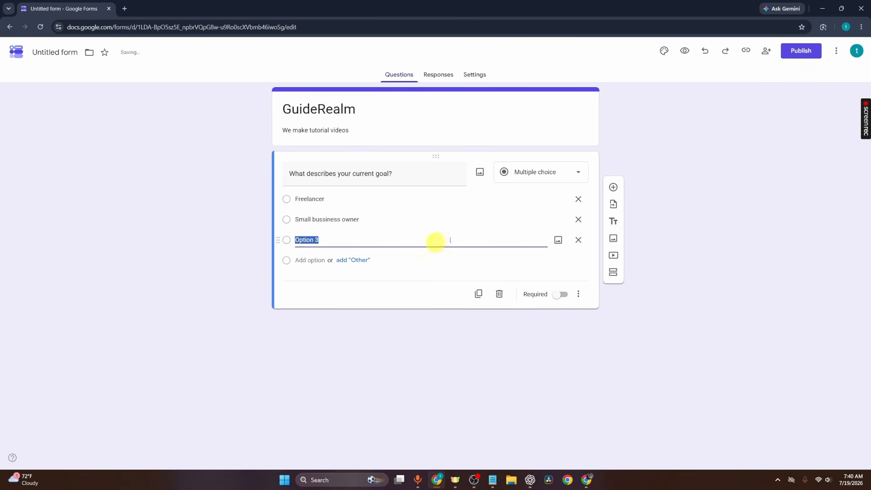
{"action": "type", "text": "Corporate"}
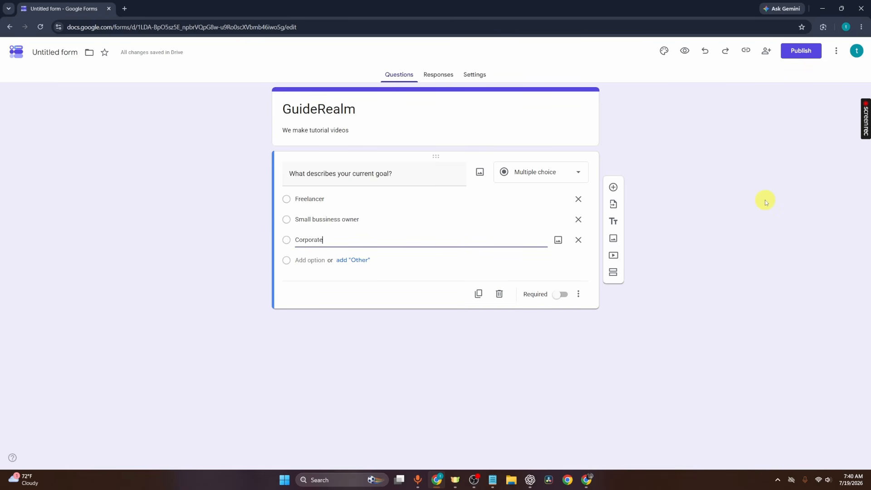
{"action": "left_click", "coordinate": [761, 203]}
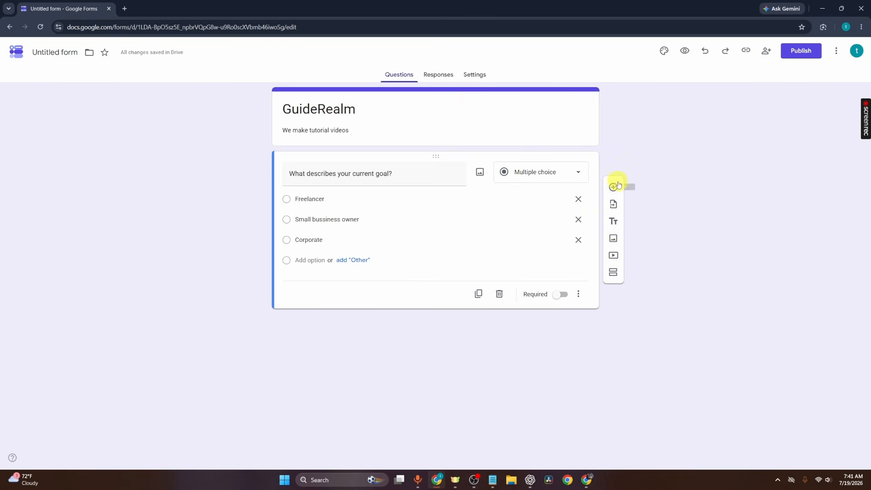
- Add three new sections to the form below the goal question
{"action": "left_click", "coordinate": [614, 273]}
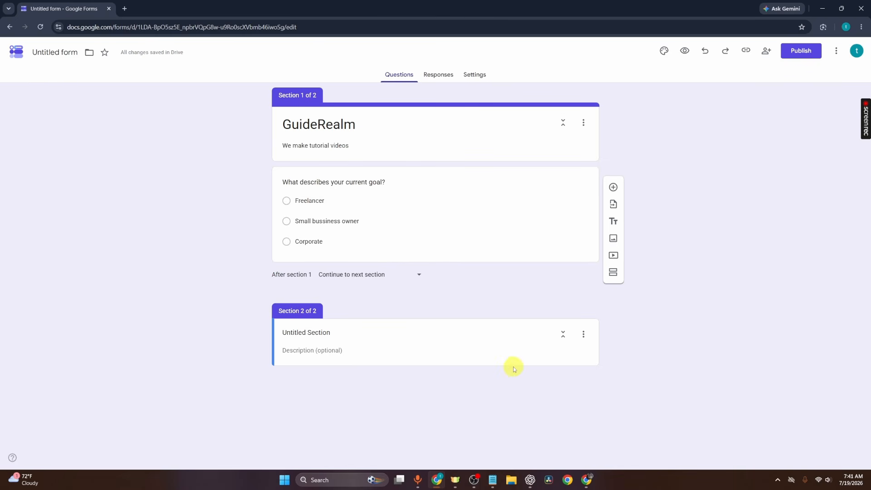
{"action": "left_click", "coordinate": [613, 272]}
{"action": "left_click", "coordinate": [610, 456]}
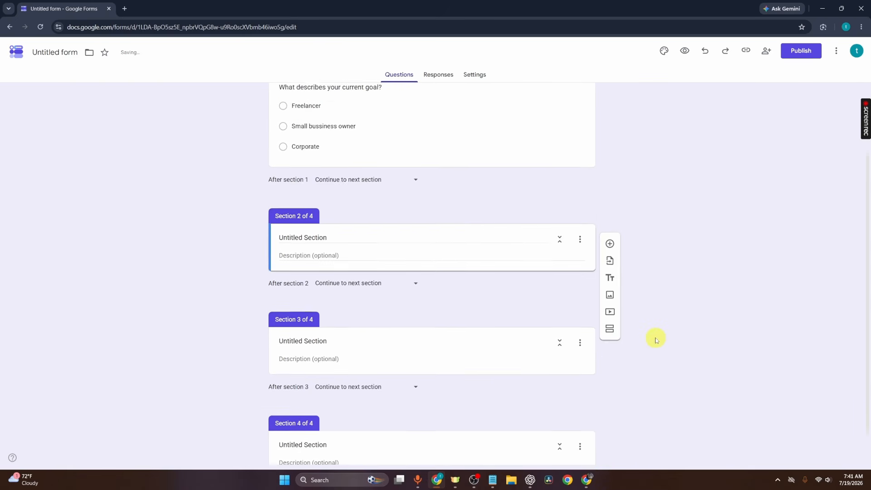
{"action": "scroll", "coordinate": [654, 339], "scroll_direction": "up", "scroll_amount": 4}
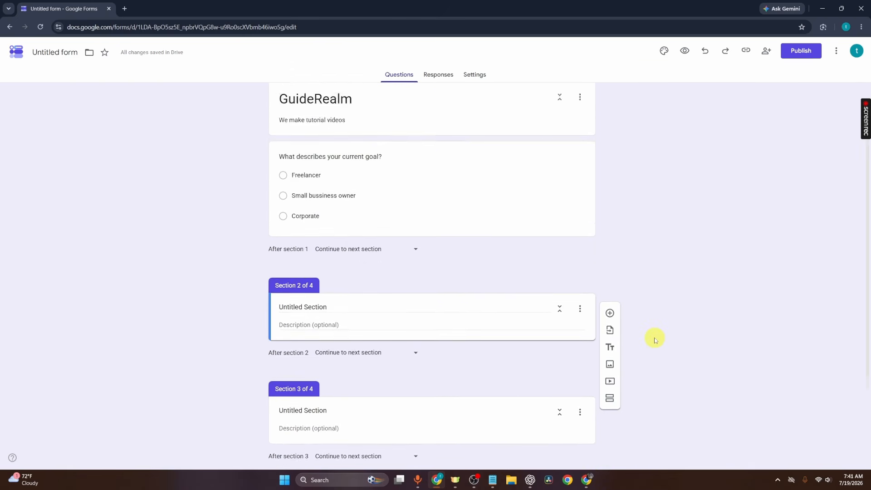
{"action": "scroll", "coordinate": [651, 339], "scroll_direction": "down", "scroll_amount": 2}
{"action": "scroll", "coordinate": [650, 340], "scroll_direction": "down", "scroll_amount": 2}
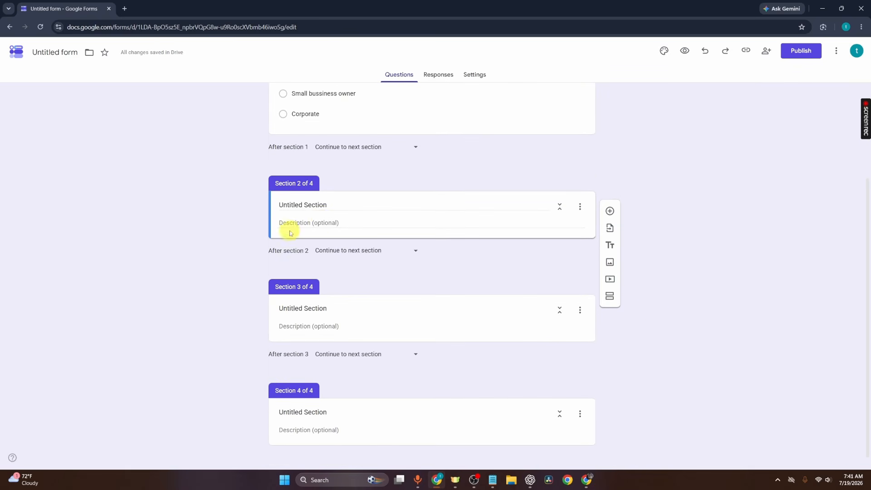
- Title section 2 "Freelancer path"
{"action": "left_click", "coordinate": [335, 201]}
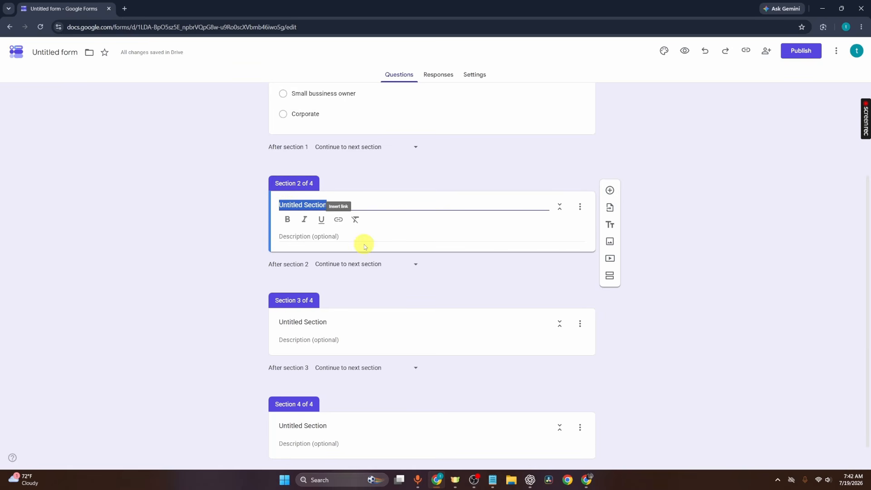
{"action": "scroll", "coordinate": [372, 245], "scroll_direction": "up", "scroll_amount": 1}
{"action": "type", "text": "F"}
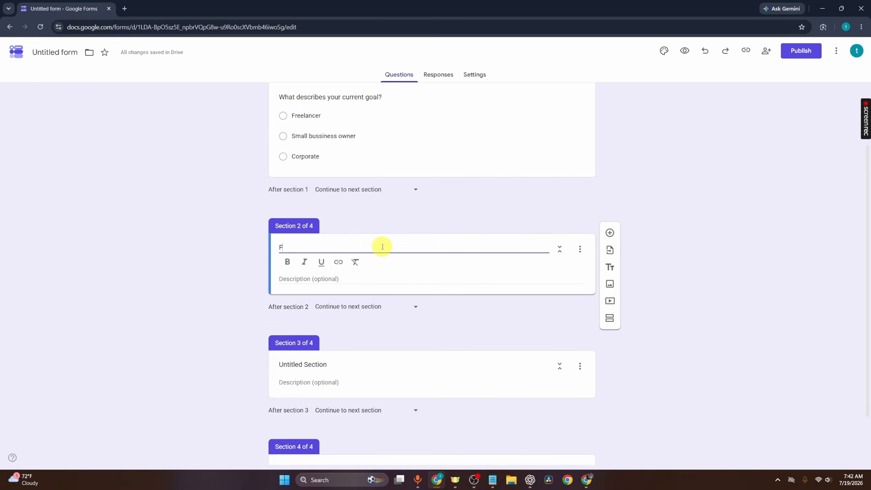
{"action": "type", "text": "reelancer path"}
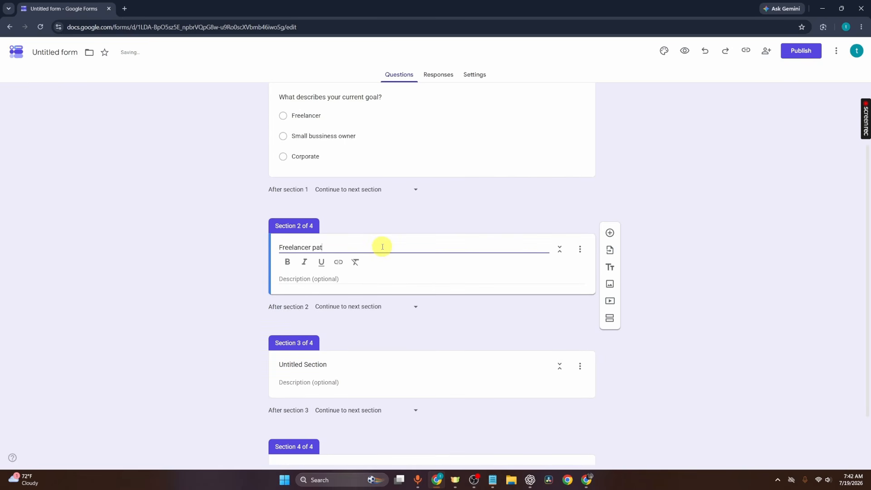
- Title section 3 "Small bussiness owner path", reusing the text of the question's second option
{"action": "scroll", "coordinate": [449, 361], "scroll_direction": "up", "scroll_amount": 1}
{"action": "scroll", "coordinate": [431, 352], "scroll_direction": "down", "scroll_amount": 2}
{"action": "scroll", "coordinate": [415, 345], "scroll_direction": "up", "scroll_amount": 1}
{"action": "left_click", "coordinate": [338, 132]}
{"action": "key", "text": "ctrl+c"}
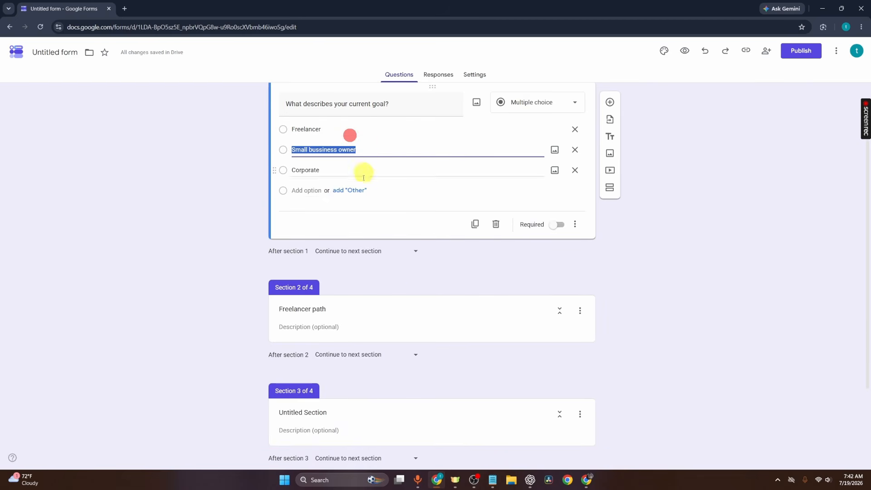
{"action": "left_click", "coordinate": [349, 410]}
{"action": "key", "text": "ctrl+a"}
{"action": "key", "text": "BackSpace"}
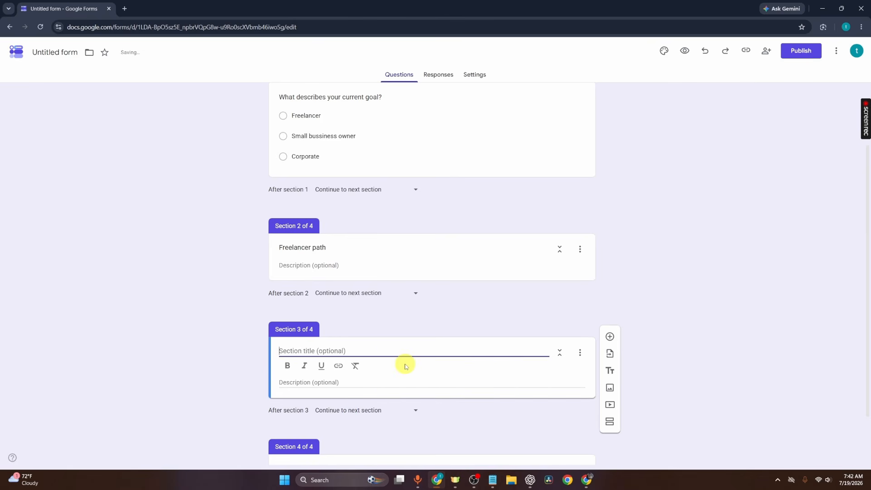
{"action": "key", "text": "ctrl+v"}
{"action": "type", "text": "path"}
- Title section 4 "Corporate path"
{"action": "scroll", "coordinate": [374, 422], "scroll_direction": "down", "scroll_amount": 2}
{"action": "left_click", "coordinate": [335, 404]}
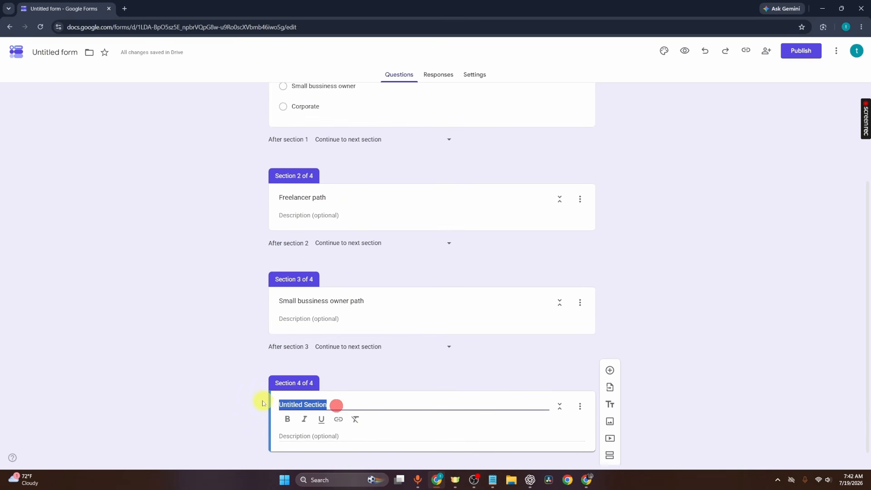
{"action": "key", "text": "BackSpace"}
{"action": "type", "text": "Corporate path"}
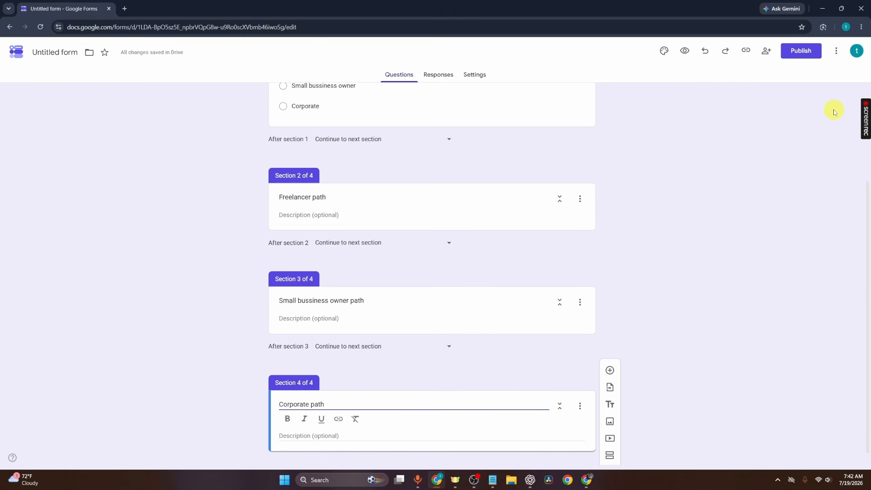
- Enable "Go to section based on answer" for the "What describes your current goal?" question
{"action": "scroll", "coordinate": [834, 112], "scroll_direction": "up", "scroll_amount": 3}
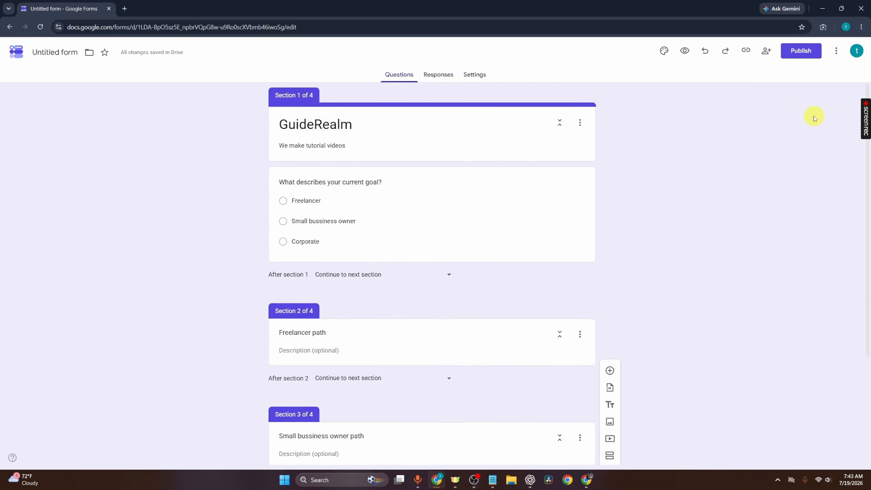
{"action": "left_click", "coordinate": [516, 220]}
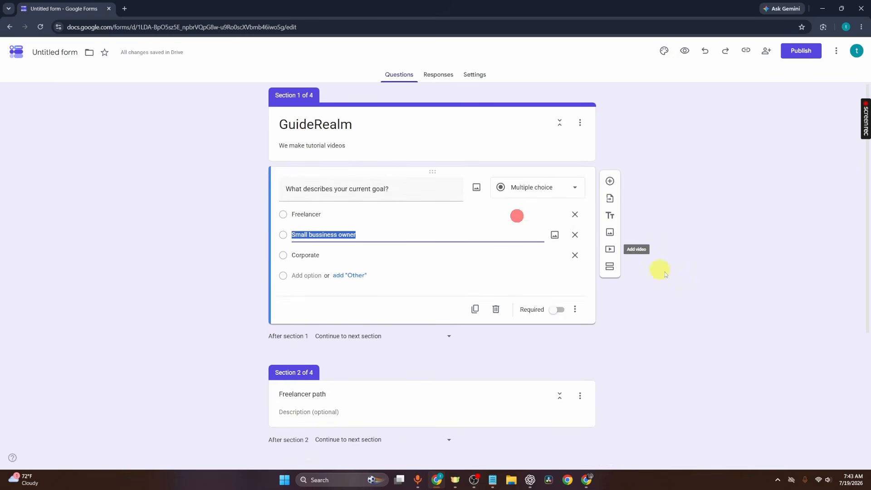
{"action": "left_click", "coordinate": [583, 315]}
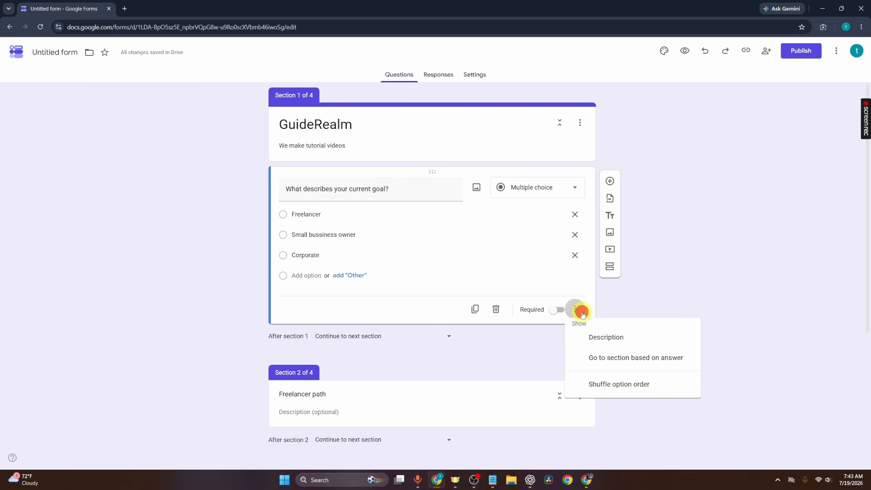
{"action": "left_click", "coordinate": [684, 371]}
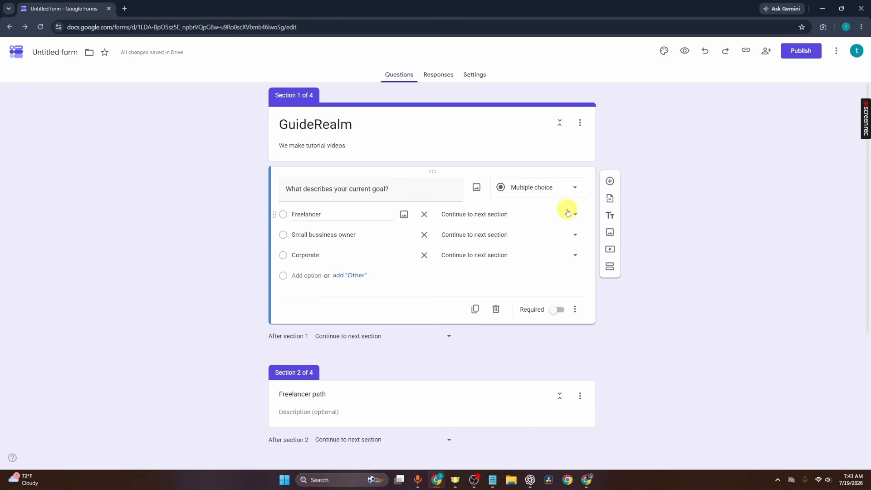
- Route the Freelancer answer to section 2, Small bussiness owner to section 3 and Corporate to section 4
{"action": "left_click", "coordinate": [567, 212]}
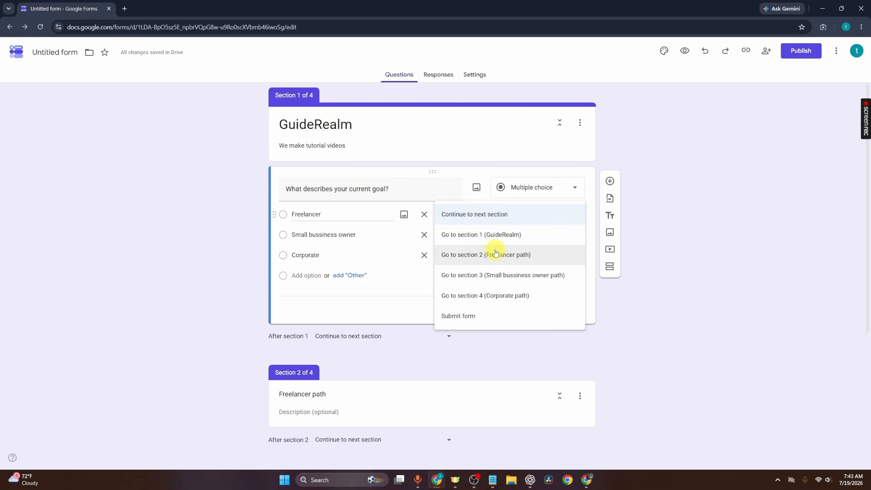
{"action": "left_click", "coordinate": [511, 257]}
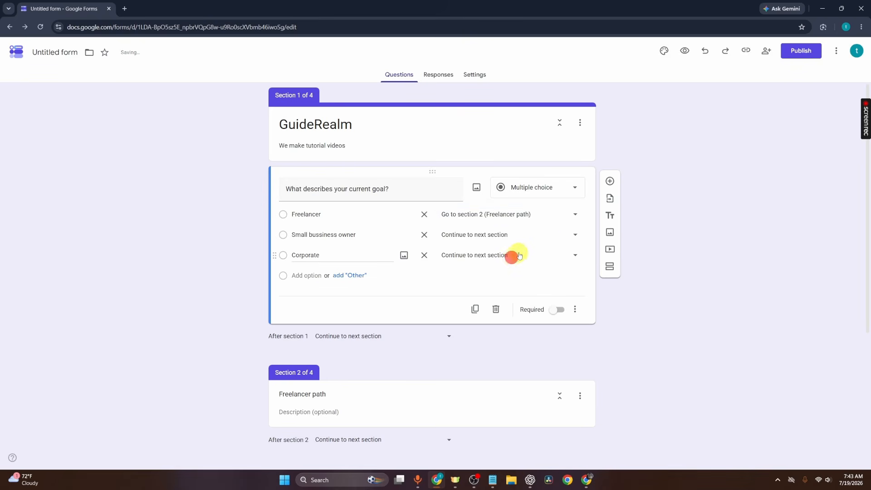
{"action": "left_click", "coordinate": [534, 240]}
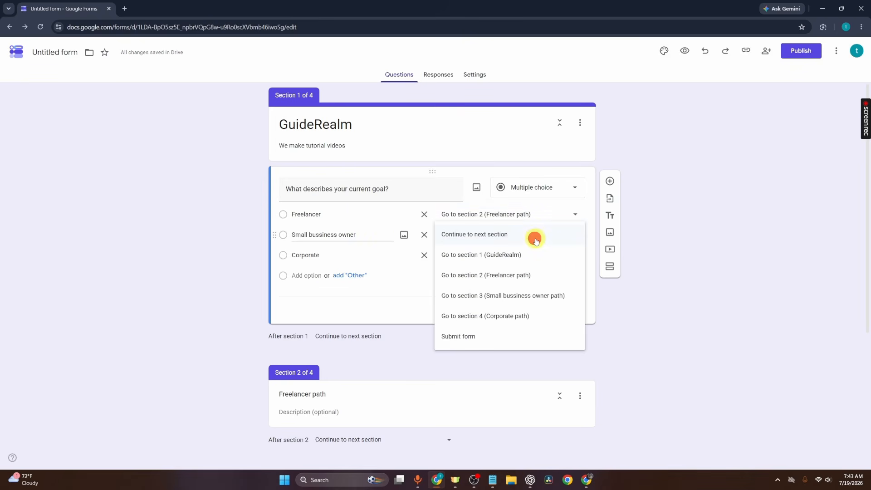
{"action": "left_click", "coordinate": [544, 295]}
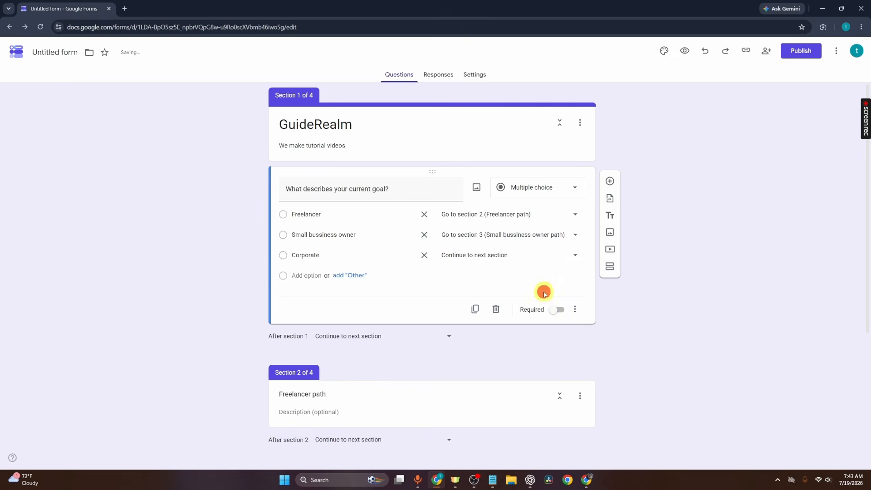
{"action": "left_click", "coordinate": [557, 259]}
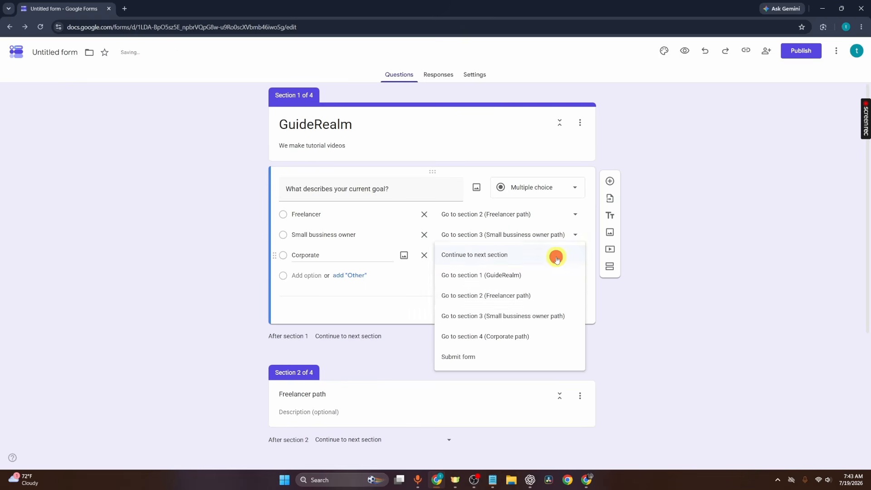
{"action": "left_click", "coordinate": [525, 314]}
{"action": "left_click", "coordinate": [554, 254]}
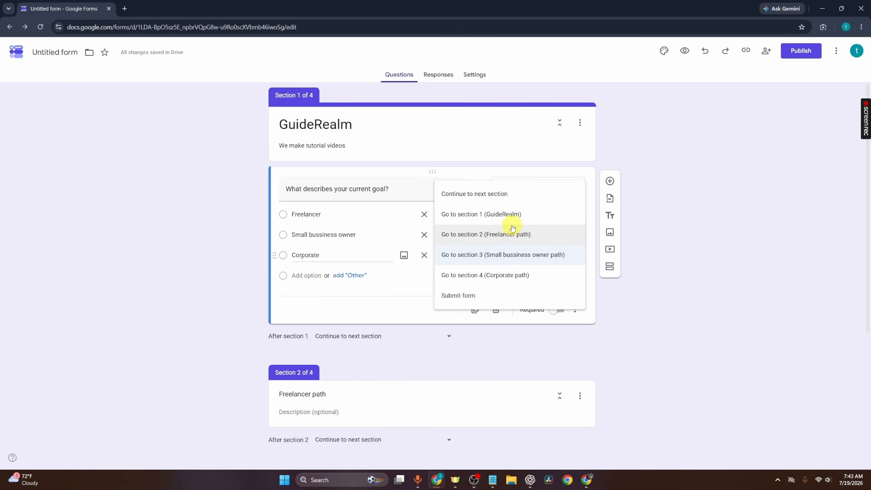
{"action": "left_click", "coordinate": [498, 279]}
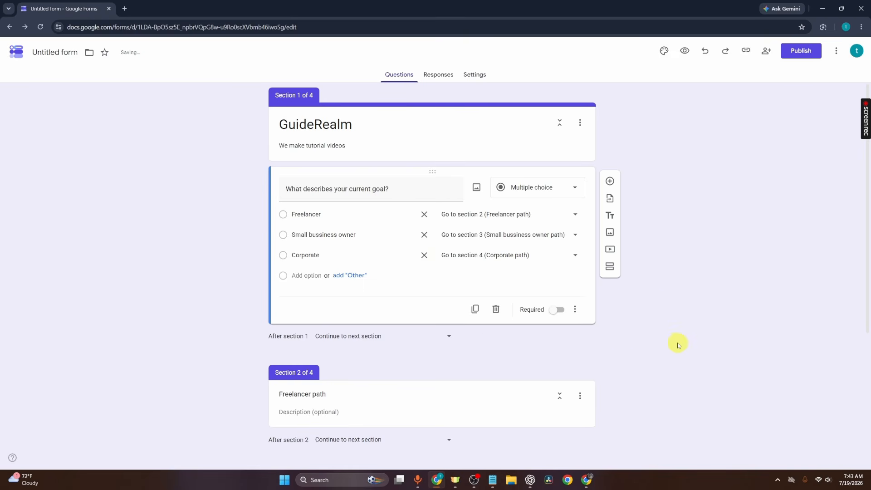
- Add the multiple-choice question "what is your biggest bussiness challange?" to the Freelancer path section
{"action": "scroll", "coordinate": [425, 321], "scroll_direction": "down", "scroll_amount": 2}
{"action": "left_click", "coordinate": [425, 321]}
{"action": "left_click", "coordinate": [452, 376]}
{"action": "left_click", "coordinate": [475, 257]}
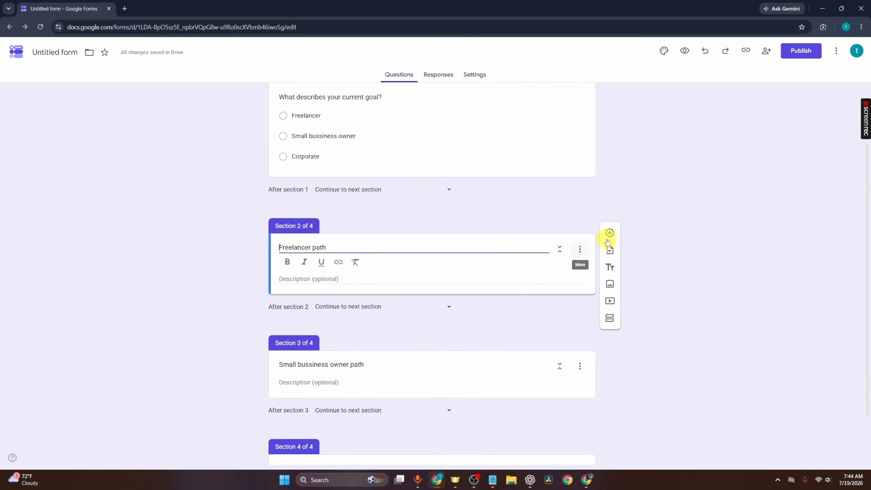
{"action": "left_click", "coordinate": [610, 232]}
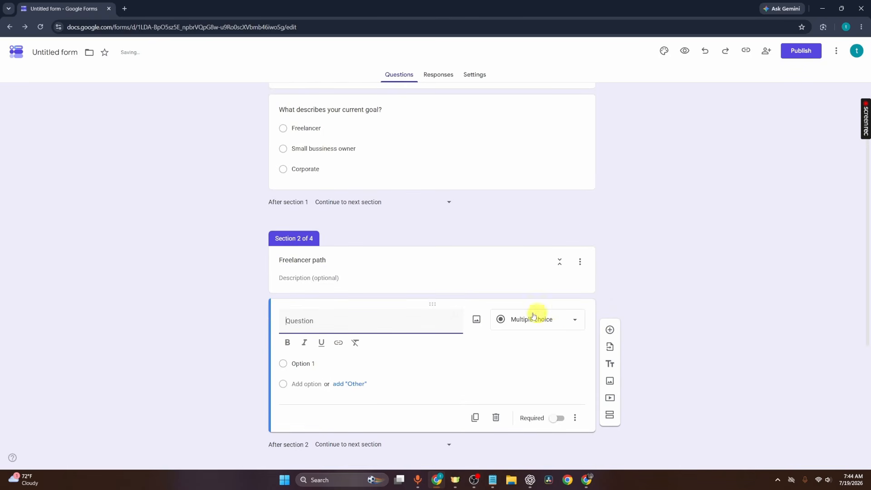
{"action": "left_click", "coordinate": [417, 318]}
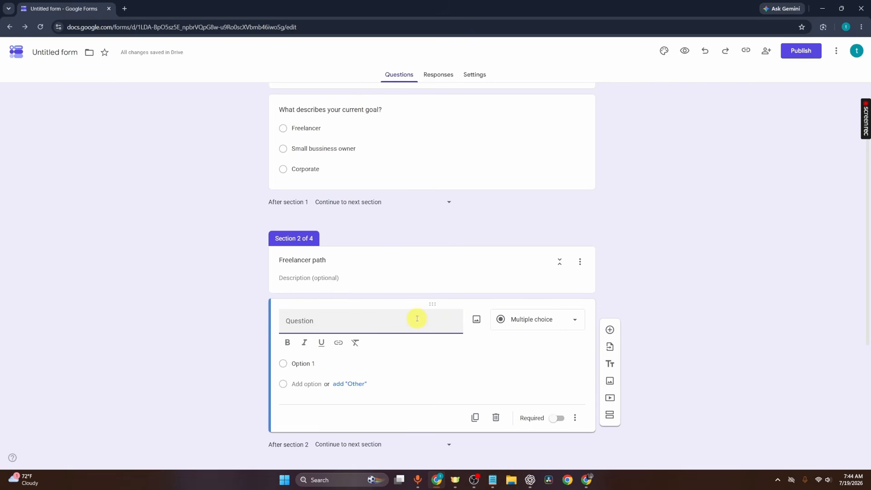
{"action": "type", "text": "what is your biggest bussiness challange?"}
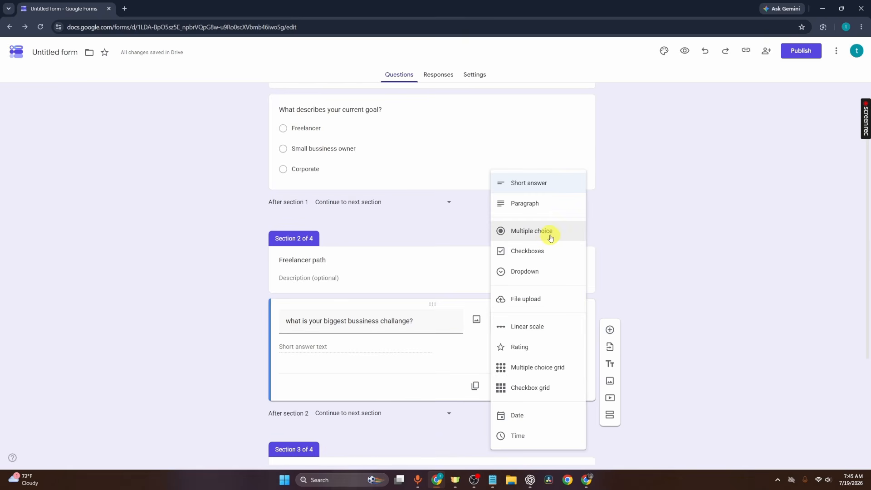
{"action": "left_click", "coordinate": [550, 236]}
- Give the business challenge question the options "Finding clients", "Managing cash flow" and "Time management"
{"action": "left_click", "coordinate": [332, 349]}
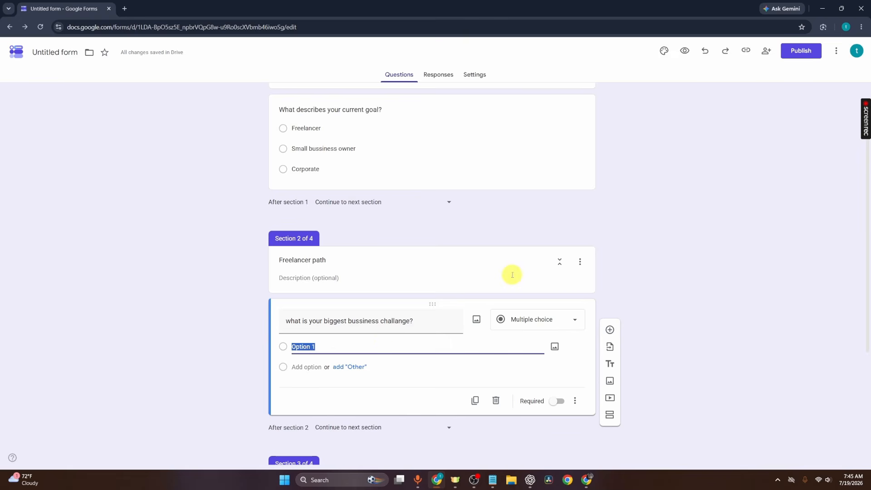
{"action": "key", "text": "BackSpace"}
{"action": "type", "text": "Finding clients"}
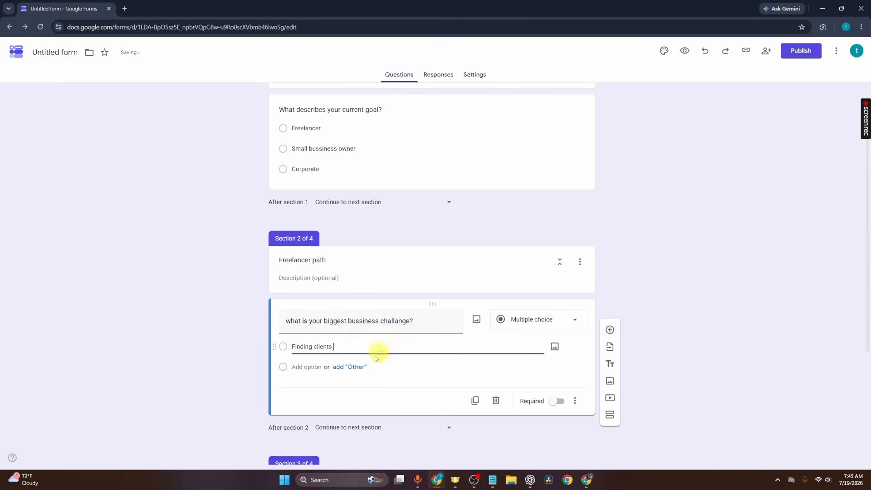
{"action": "left_click", "coordinate": [312, 365]}
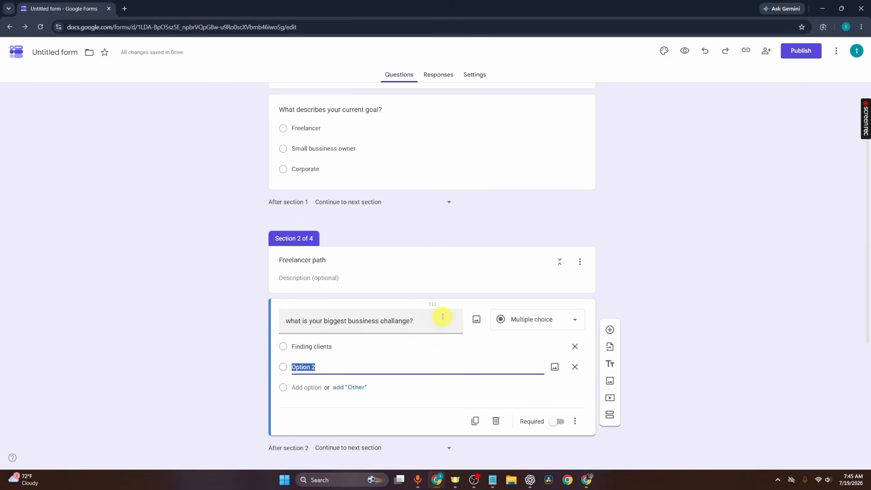
{"action": "type", "text": "Managing cash flow"}
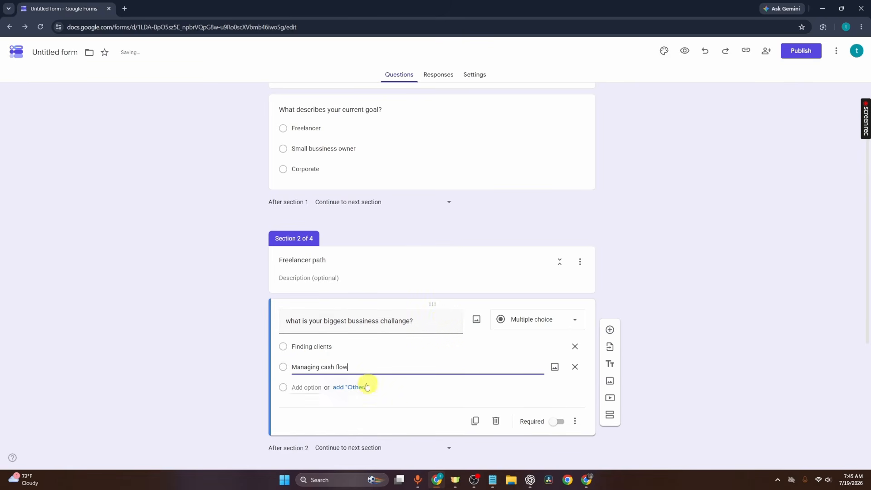
{"action": "left_click", "coordinate": [303, 394]}
{"action": "type", "text": "Time management"}
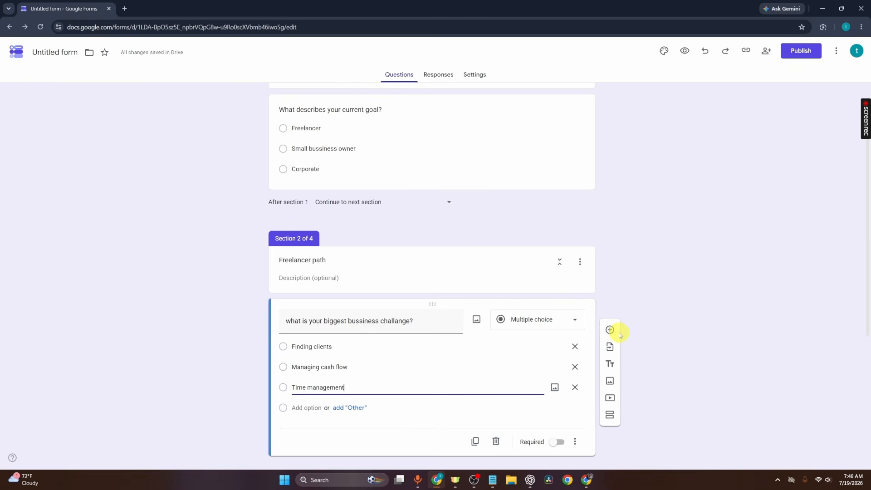
- Enable "Go to section based on answer" for the "what is your biggest bussiness challange?" question
{"action": "scroll", "coordinate": [521, 313], "scroll_direction": "down", "scroll_amount": 3}
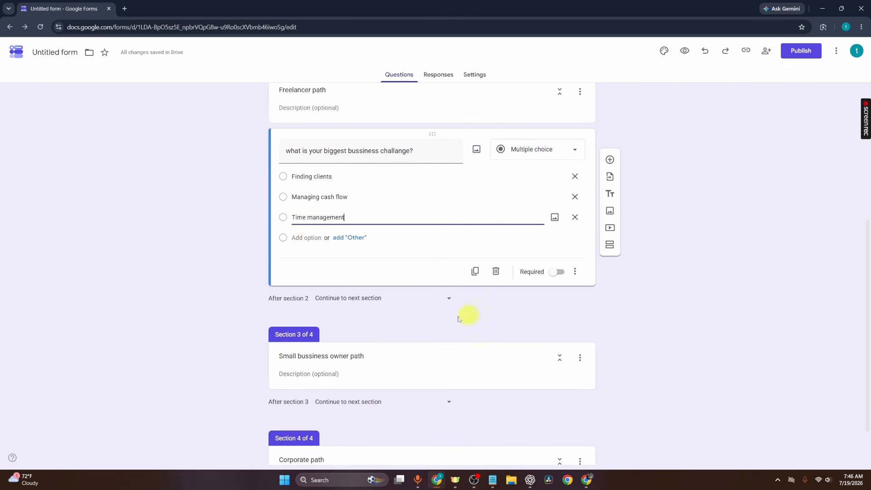
{"action": "scroll", "coordinate": [453, 383], "scroll_direction": "down", "scroll_amount": 1}
{"action": "scroll", "coordinate": [460, 388], "scroll_direction": "down", "scroll_amount": 1}
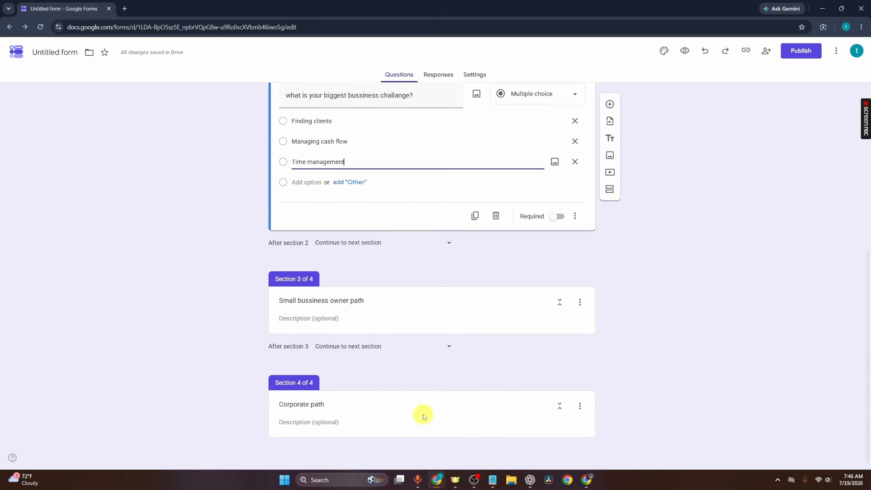
{"action": "scroll", "coordinate": [670, 377], "scroll_direction": "up", "scroll_amount": 6}
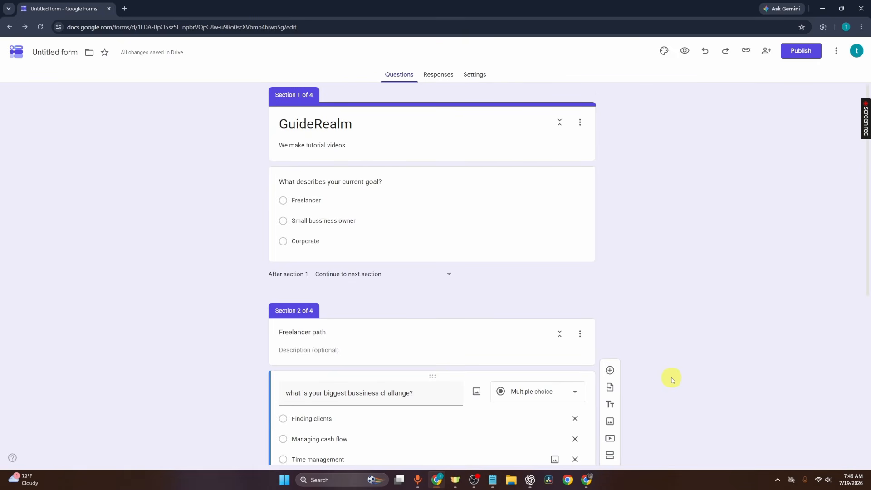
{"action": "scroll", "coordinate": [671, 377], "scroll_direction": "down", "scroll_amount": 4}
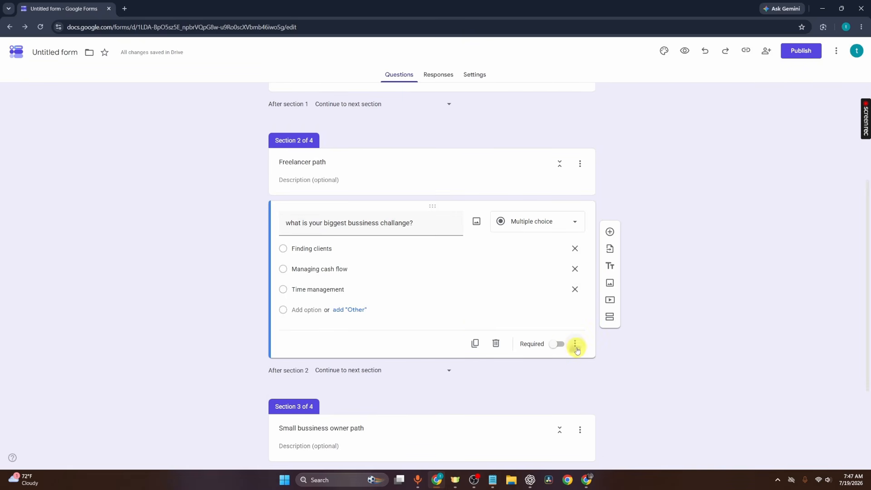
{"action": "left_click", "coordinate": [575, 345]}
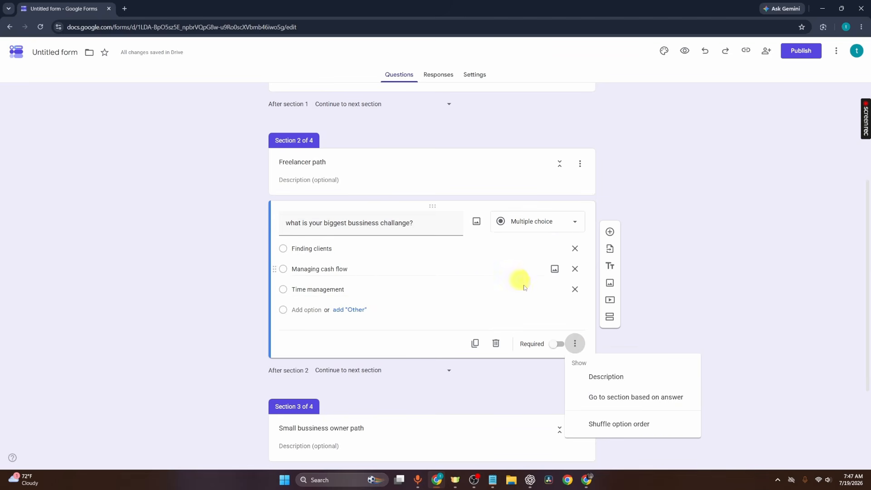
{"action": "left_click", "coordinate": [640, 397]}
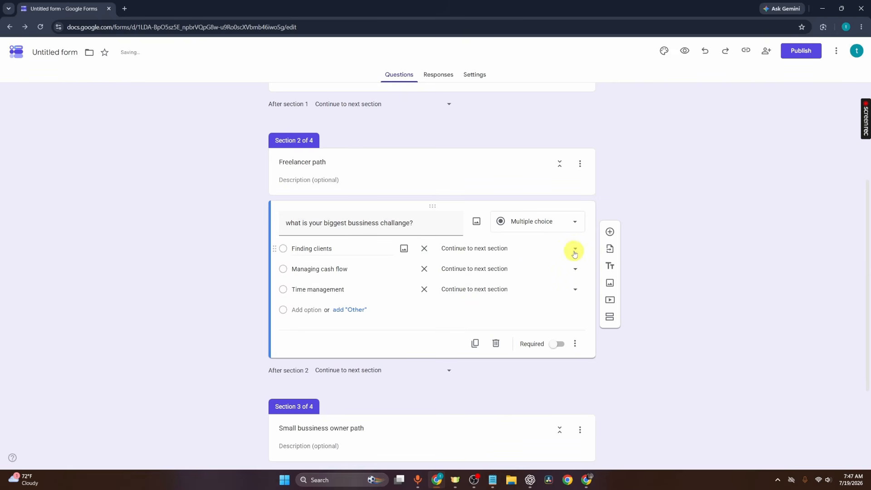
- Route the Finding clients, Managing cash flow and Time management answers to "Submit form"
{"action": "left_click", "coordinate": [575, 251]}
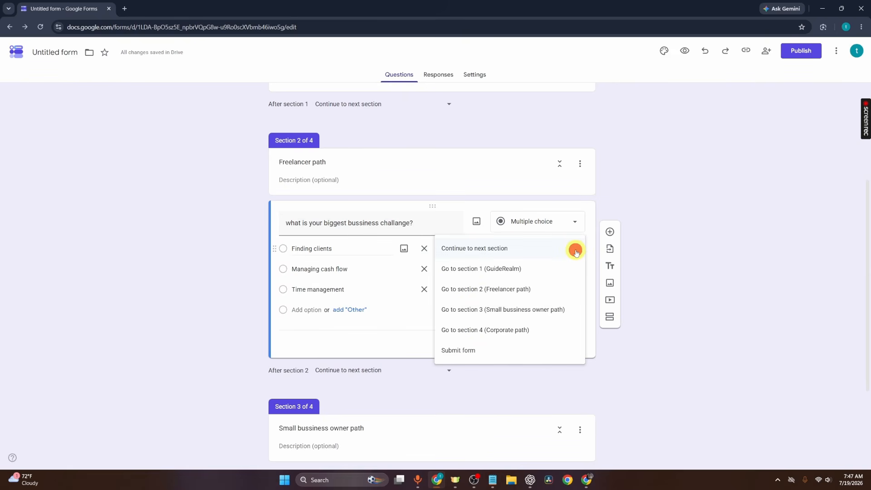
{"action": "left_click", "coordinate": [516, 350]}
{"action": "left_click", "coordinate": [574, 272]}
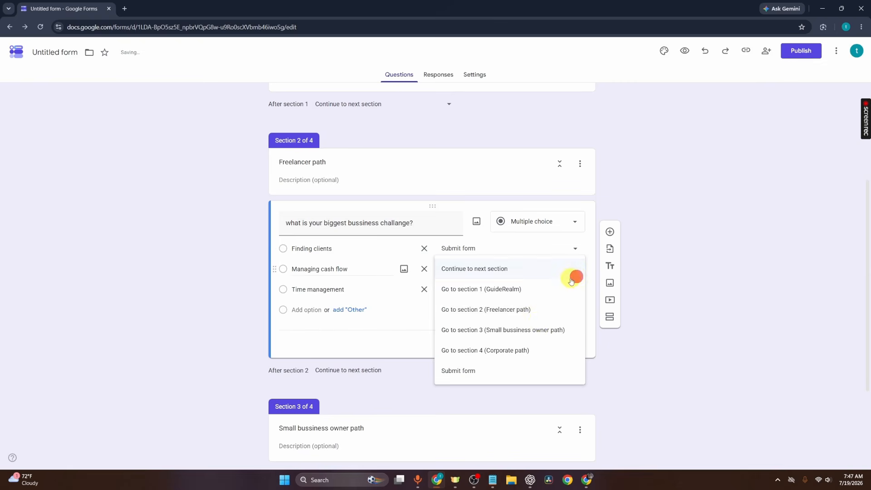
{"action": "left_click", "coordinate": [501, 369]}
{"action": "left_click", "coordinate": [569, 284]}
{"action": "left_click", "coordinate": [497, 391]}
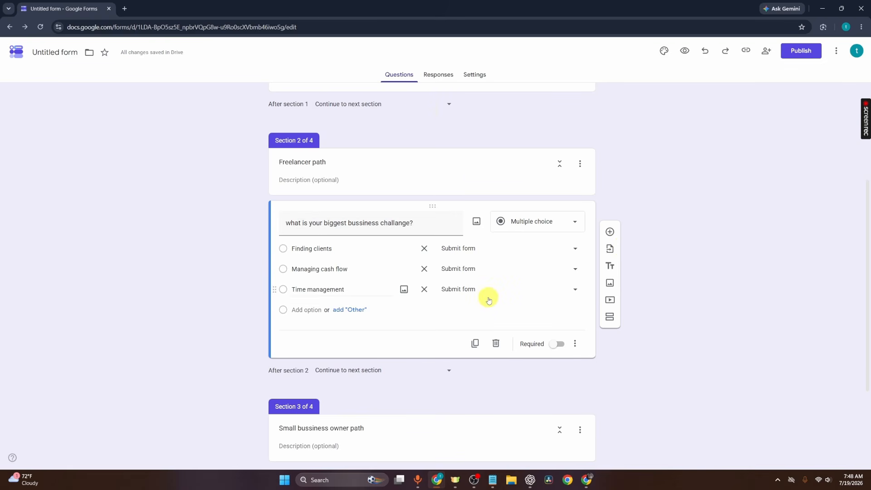
- Make both the business challenge question and the "What describes your current goal?" question required
{"action": "scroll", "coordinate": [486, 295], "scroll_direction": "up", "scroll_amount": 1}
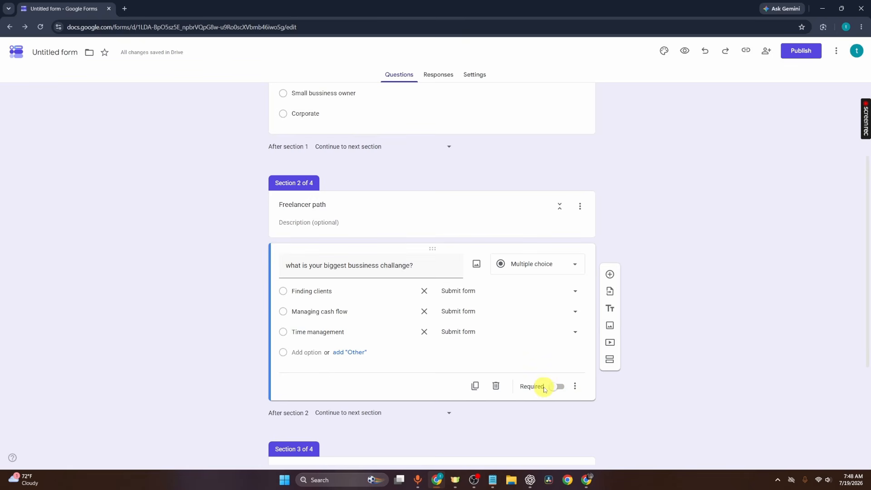
{"action": "left_click", "coordinate": [560, 387]}
{"action": "scroll", "coordinate": [563, 392], "scroll_direction": "up", "scroll_amount": 3}
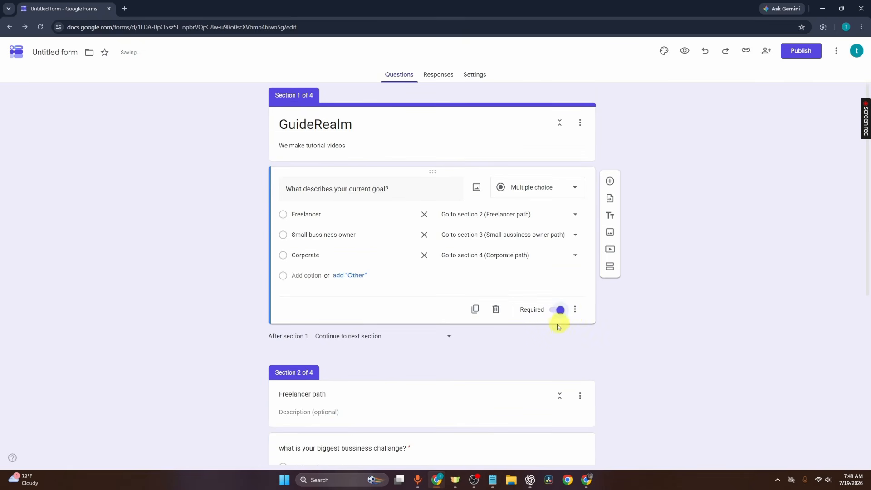
{"action": "scroll", "coordinate": [571, 344], "scroll_direction": "down", "scroll_amount": 2}
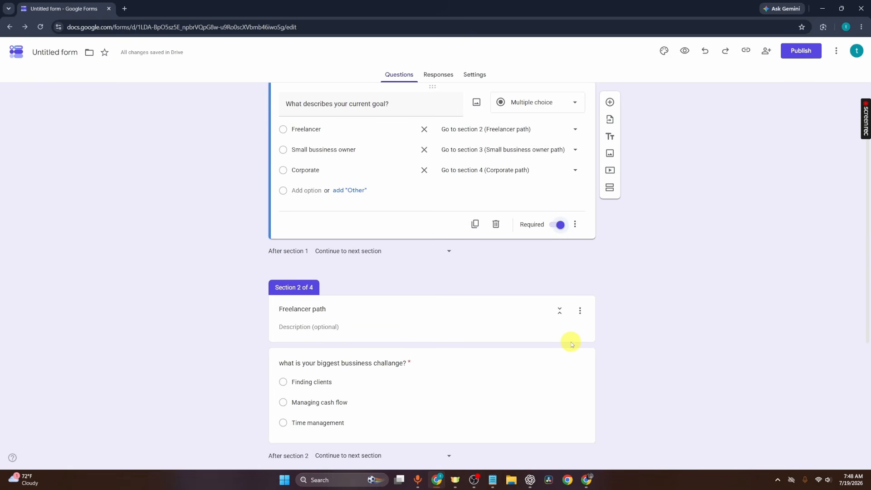
- Open the form preview and check the required-question notice under the form description
{"action": "left_click", "coordinate": [684, 48]}
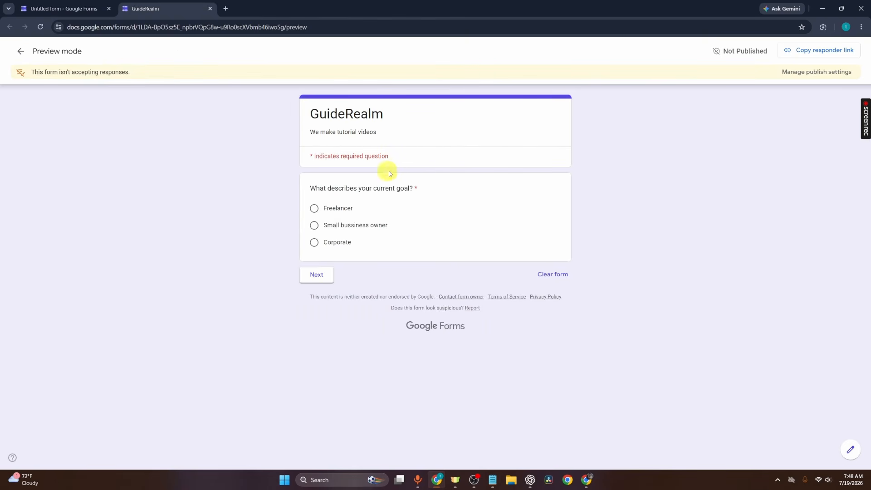
{"action": "left_click_drag", "start_coordinate": [390, 154], "coordinate": [301, 165]}
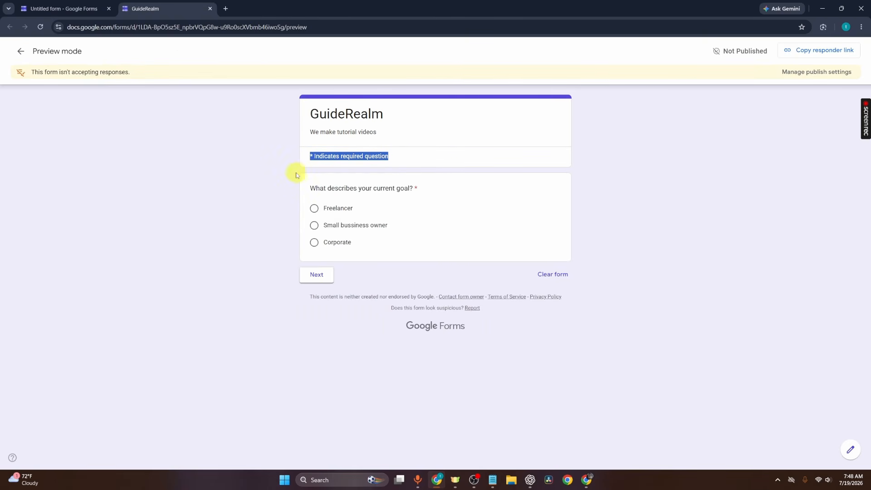
{"action": "left_click", "coordinate": [235, 181]}
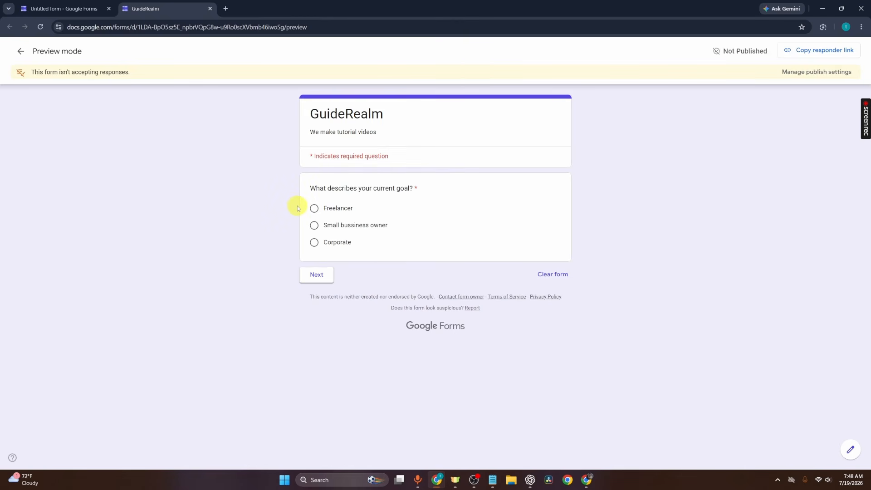
- Test the Freelancer path in the preview by answering Freelancer and Time management up to the submit page, and return to the form editor
{"action": "left_click", "coordinate": [316, 211]}
{"action": "left_click", "coordinate": [311, 281]}
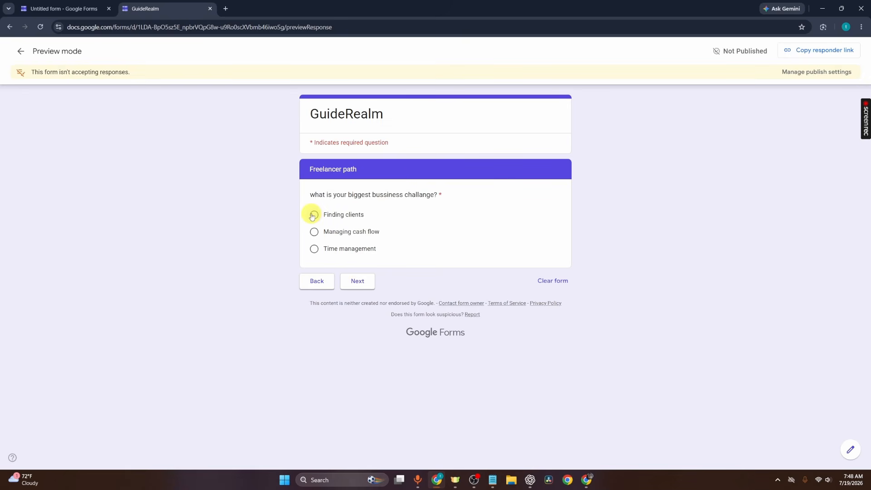
{"action": "left_click", "coordinate": [315, 251]}
{"action": "left_click", "coordinate": [358, 281]}
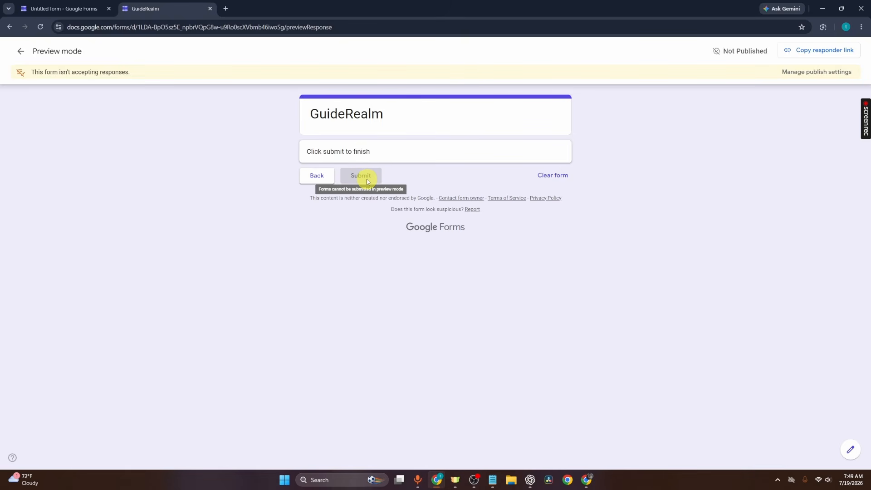
{"action": "left_click", "coordinate": [82, 4]}
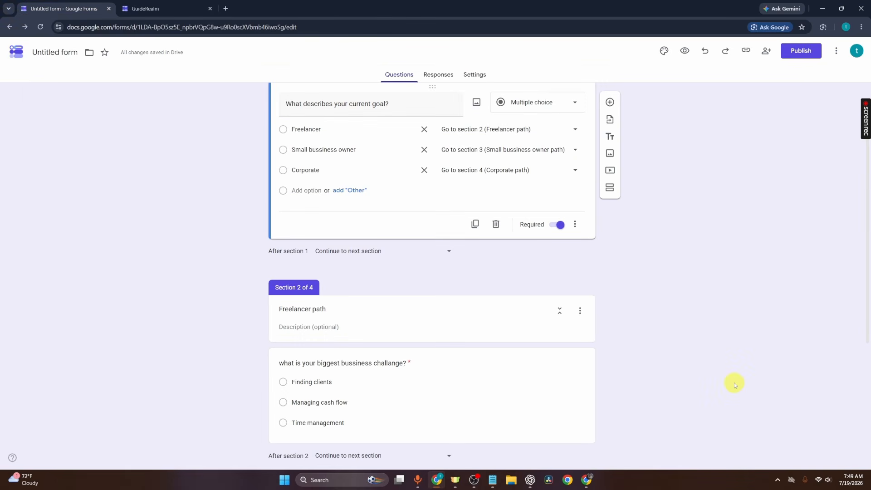